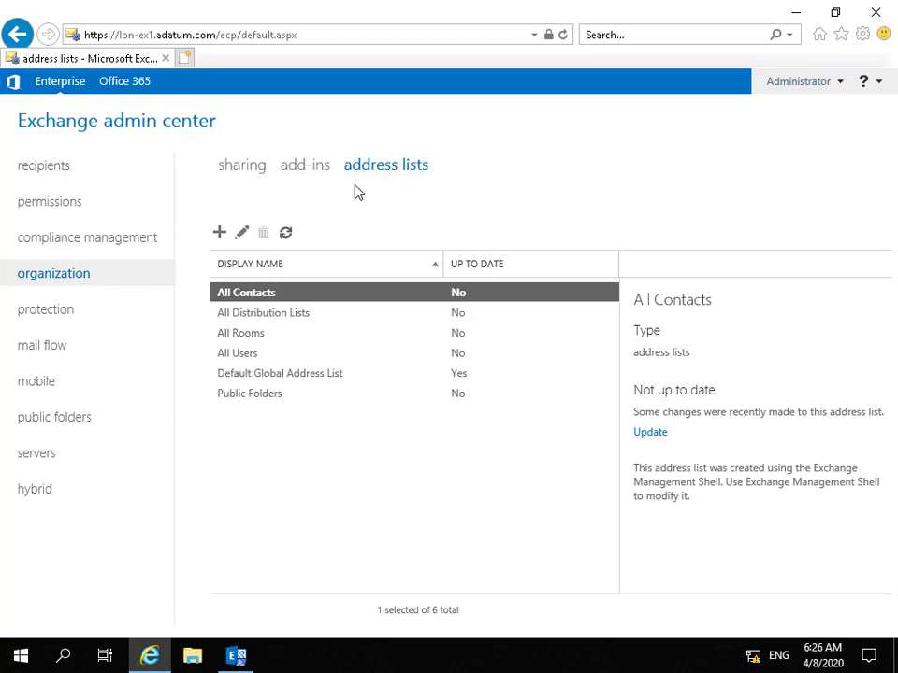
Create and save an 'All Departments' address list that includes only users with Exchange mailboxes.
{"action": "left_click", "coordinate": [221, 234]}
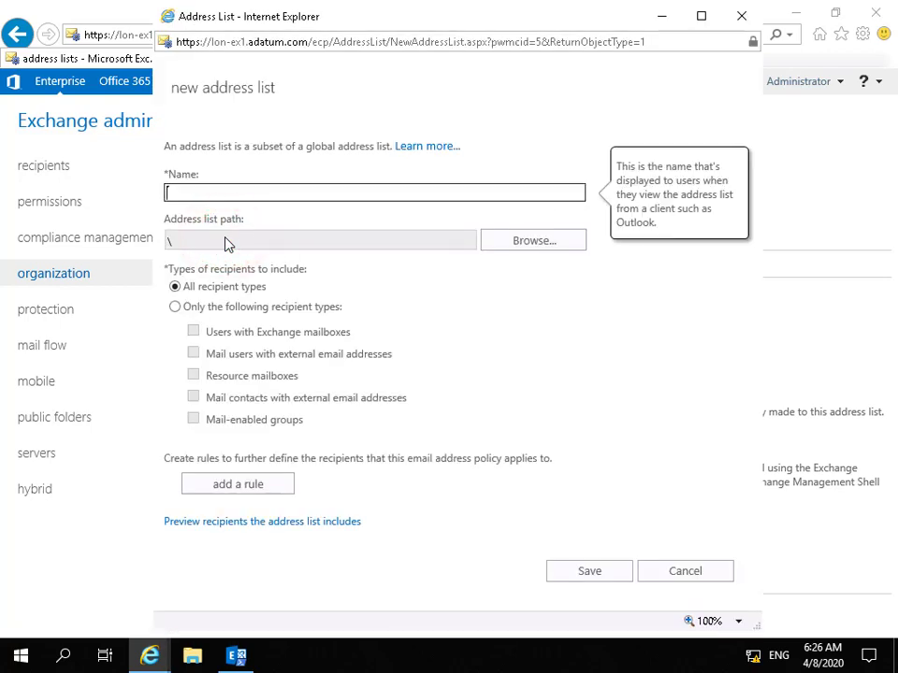
{"action": "type", "text": "All Departments"}
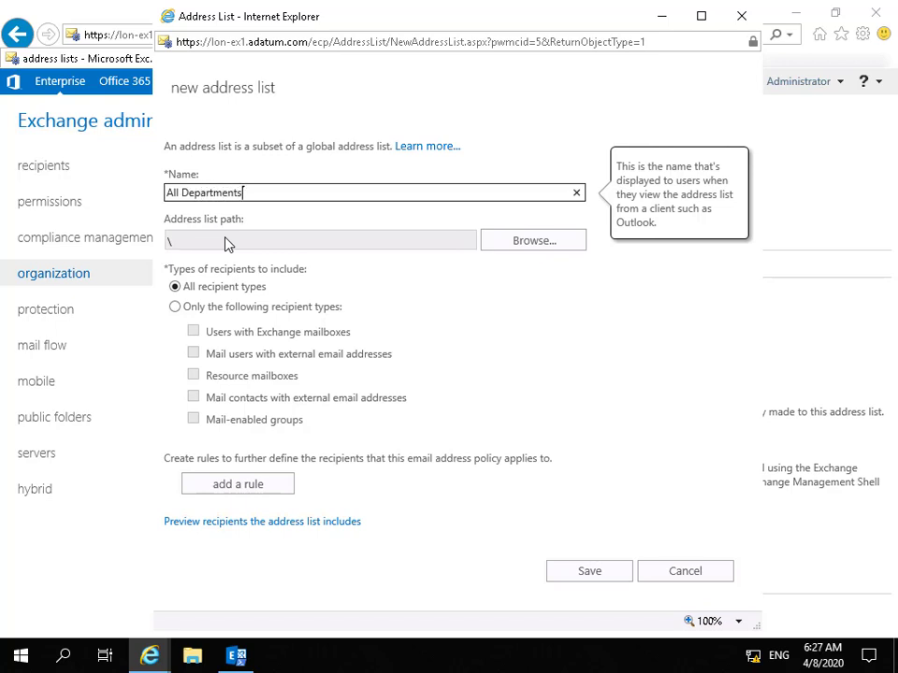
{"action": "left_click", "coordinate": [177, 309]}
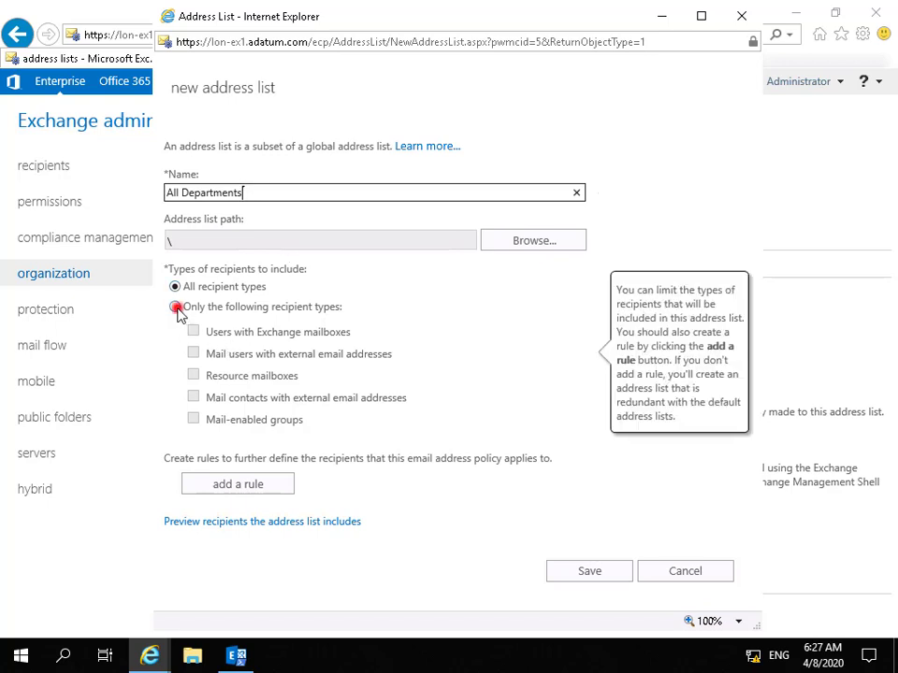
{"action": "left_click", "coordinate": [194, 332]}
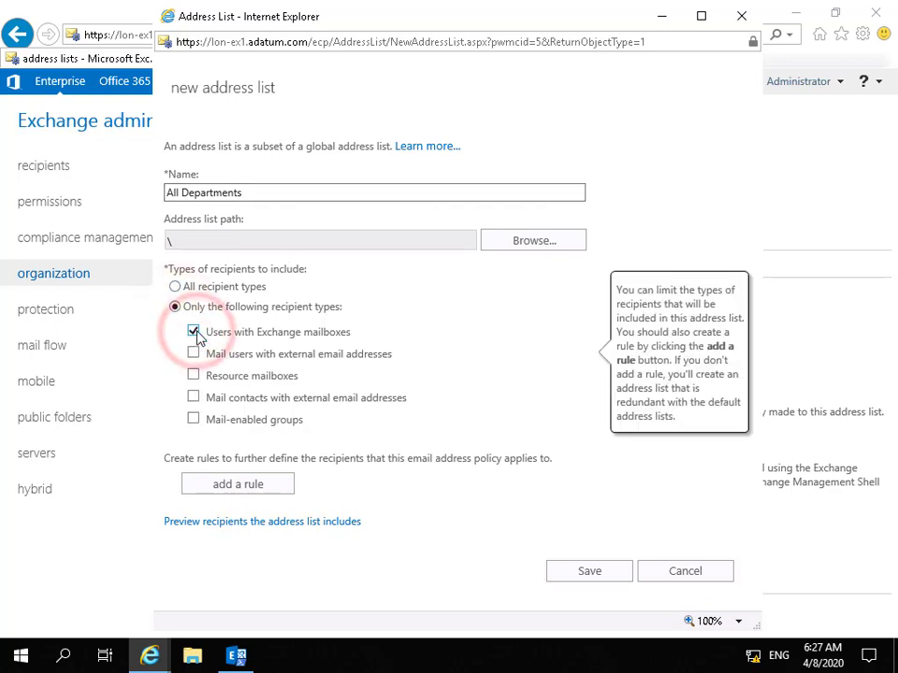
{"action": "left_click", "coordinate": [596, 572]}
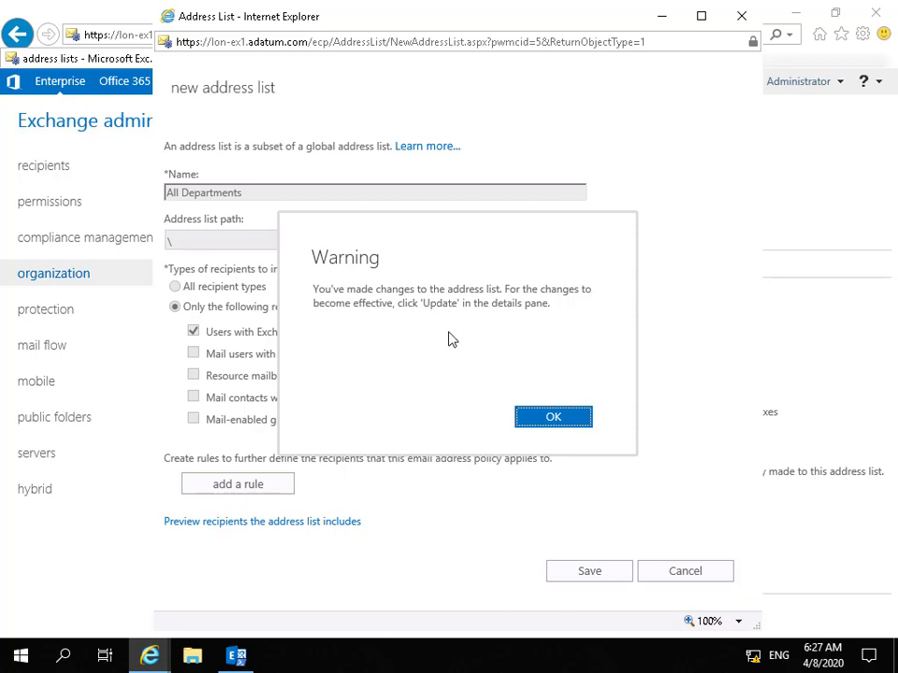
{"action": "left_click", "coordinate": [537, 412]}
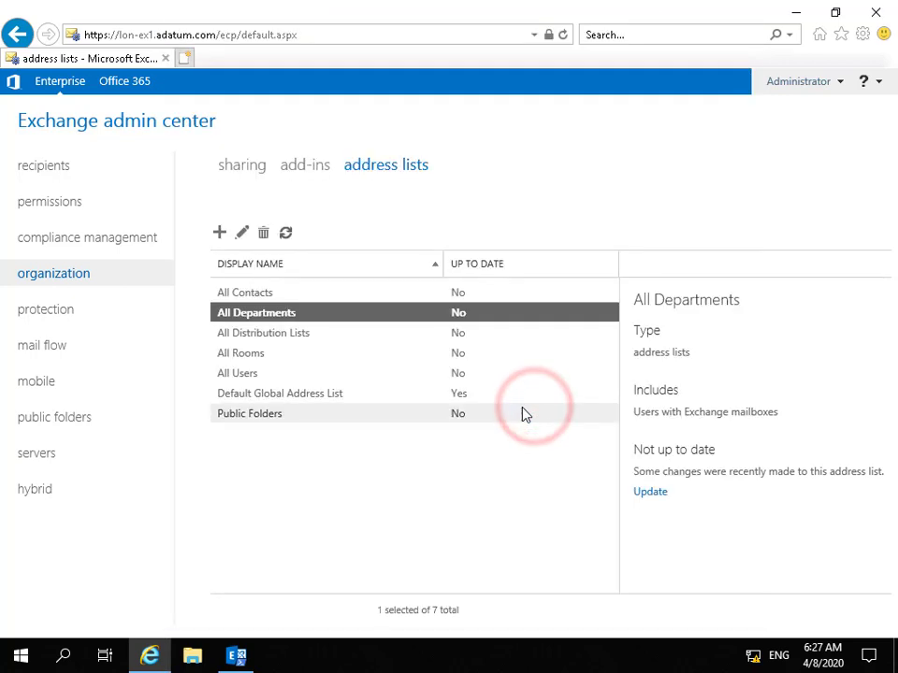
Run Update on the All Departments address list and confirm it completes.
{"action": "left_click", "coordinate": [650, 493]}
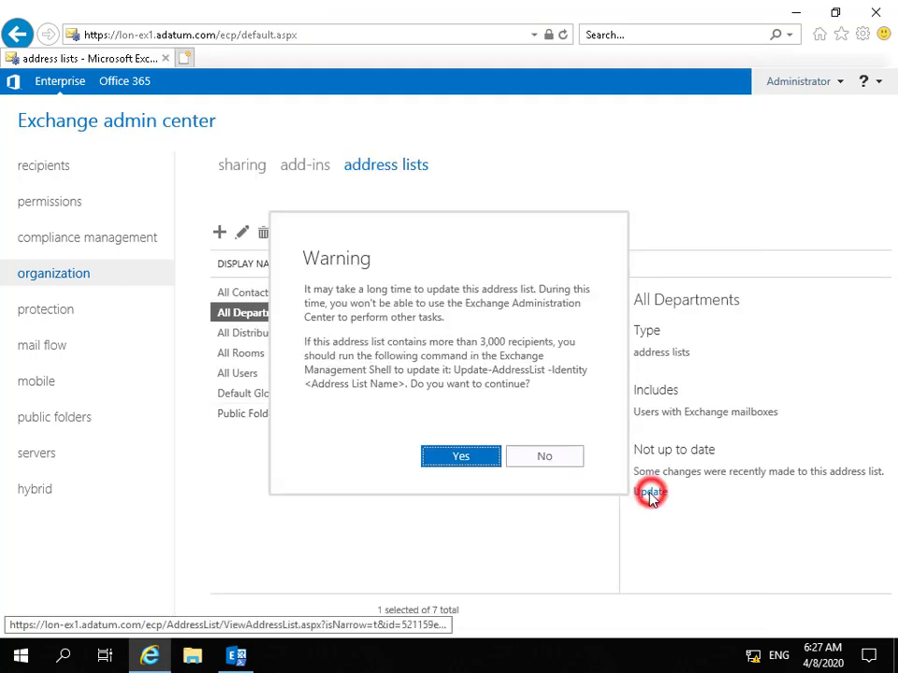
{"action": "left_click", "coordinate": [471, 459]}
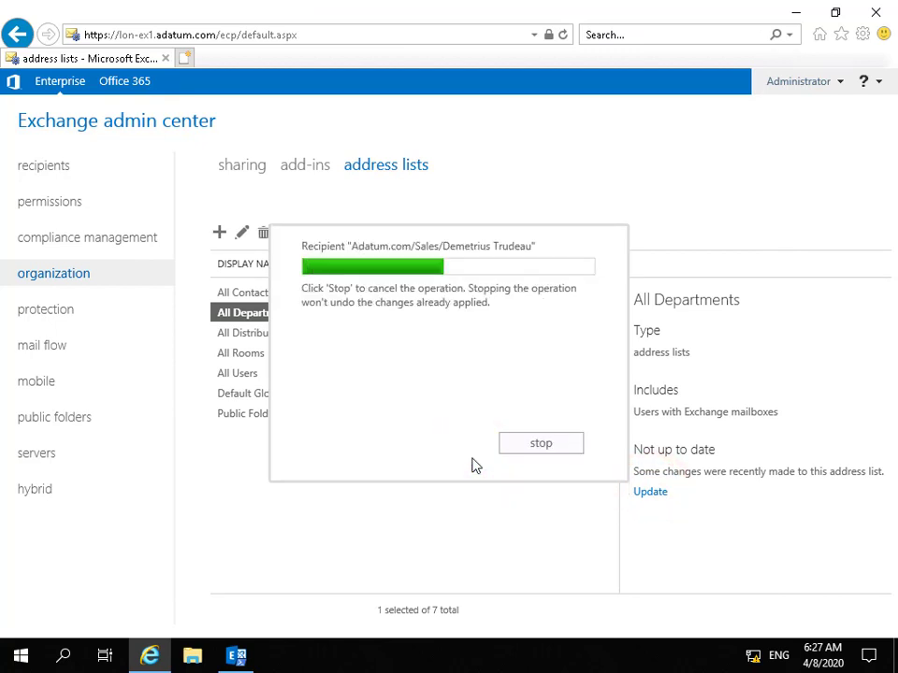
{"action": "left_click", "coordinate": [526, 434]}
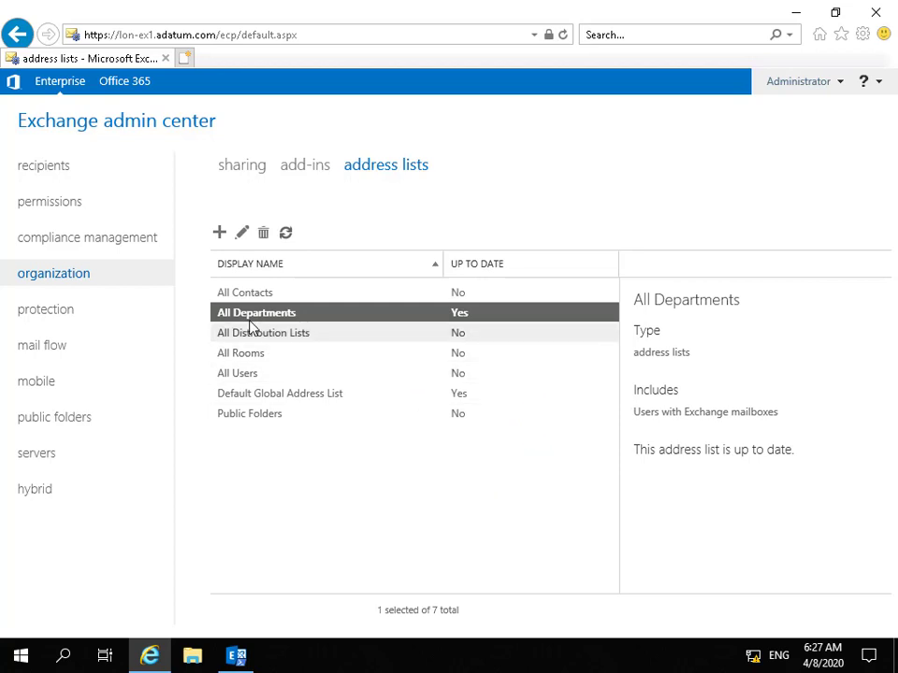
Start a new 'Research' address list that includes only users with Exchange mailboxes.
{"action": "left_click", "coordinate": [219, 233]}
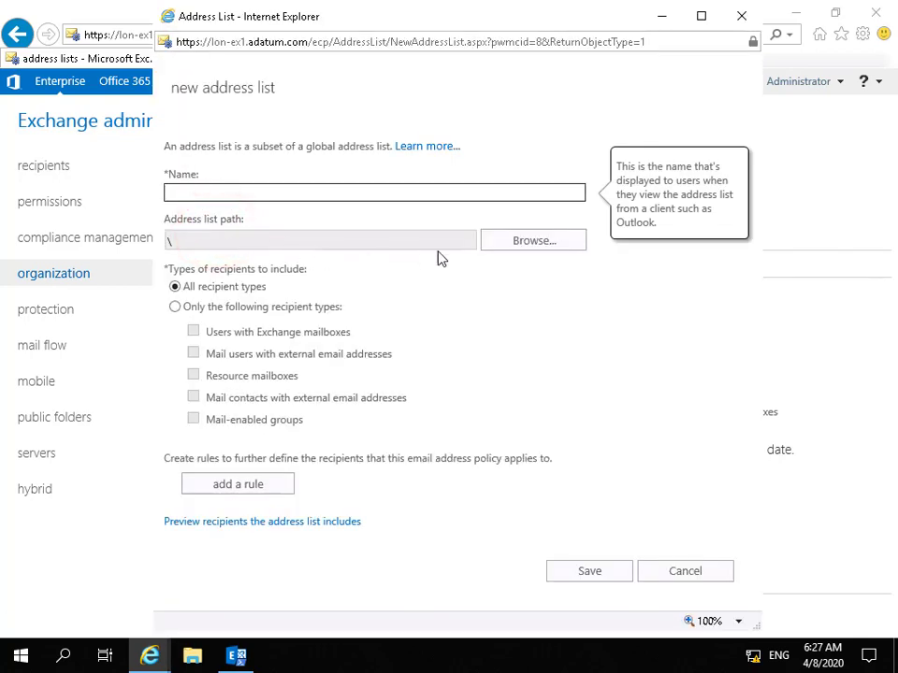
{"action": "left_click", "coordinate": [412, 197]}
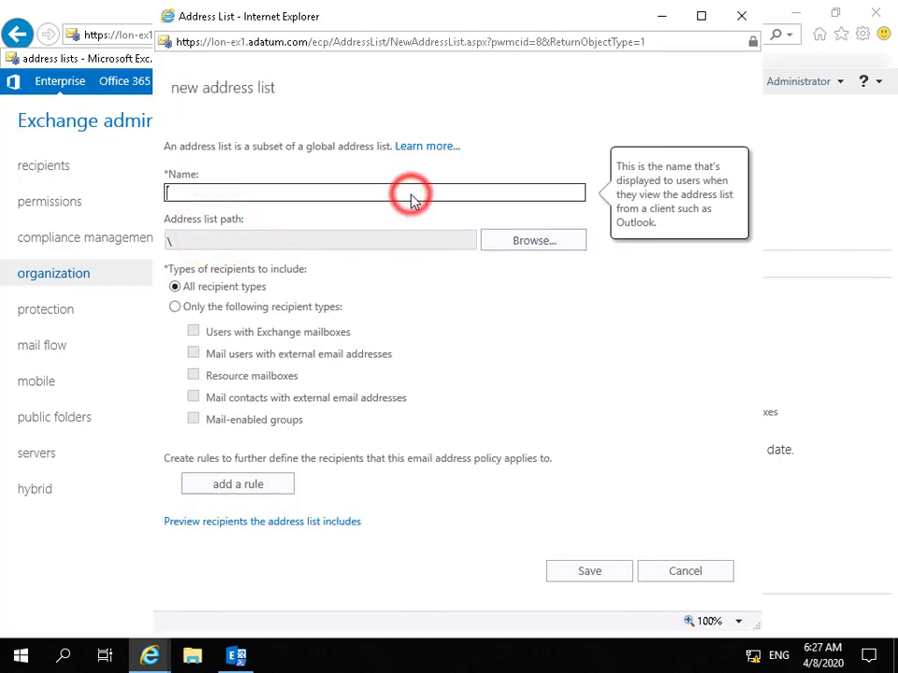
{"action": "type", "text": "Research"}
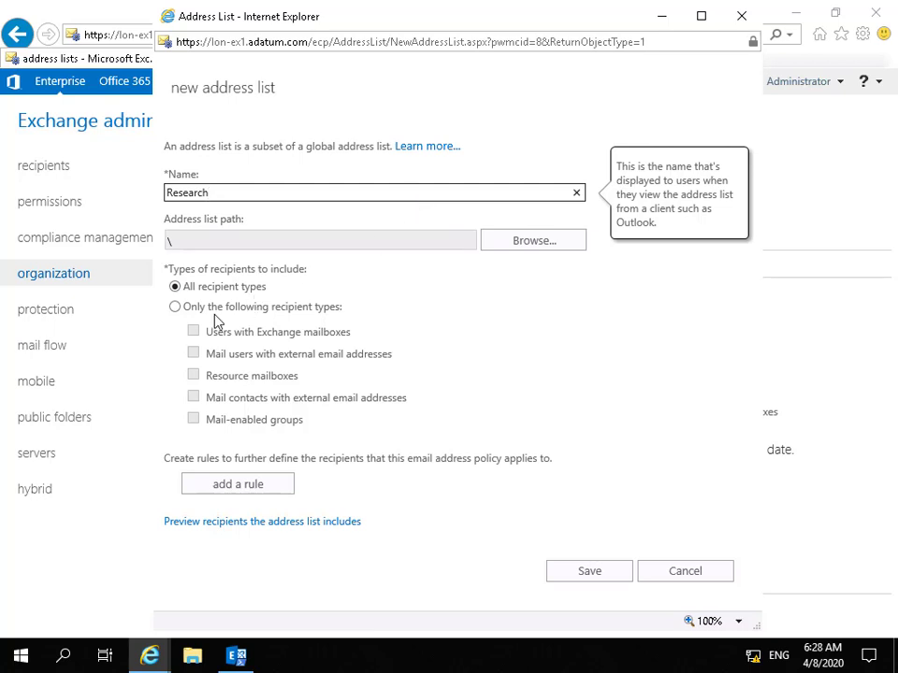
{"action": "left_click", "coordinate": [175, 306]}
{"action": "left_click", "coordinate": [193, 331]}
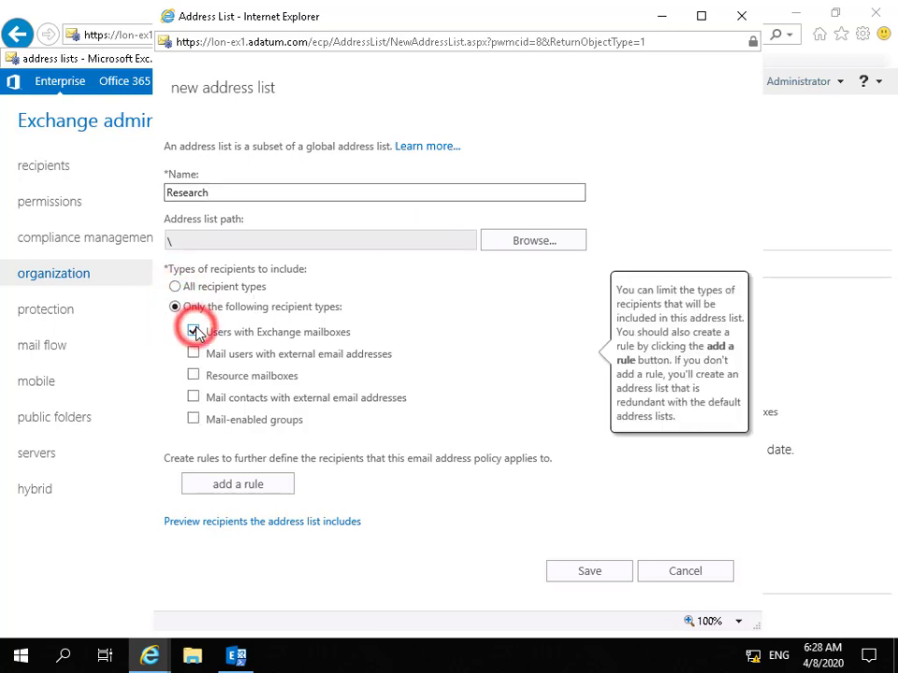
Set the Research list's parent path to \All Departments.
{"action": "left_click", "coordinate": [506, 241]}
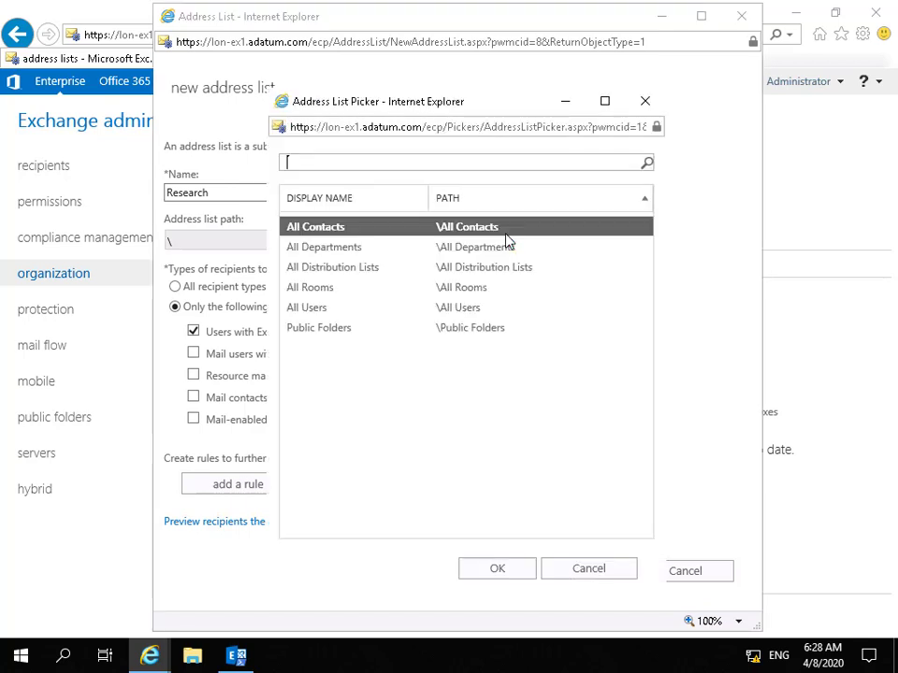
{"action": "left_click", "coordinate": [338, 253]}
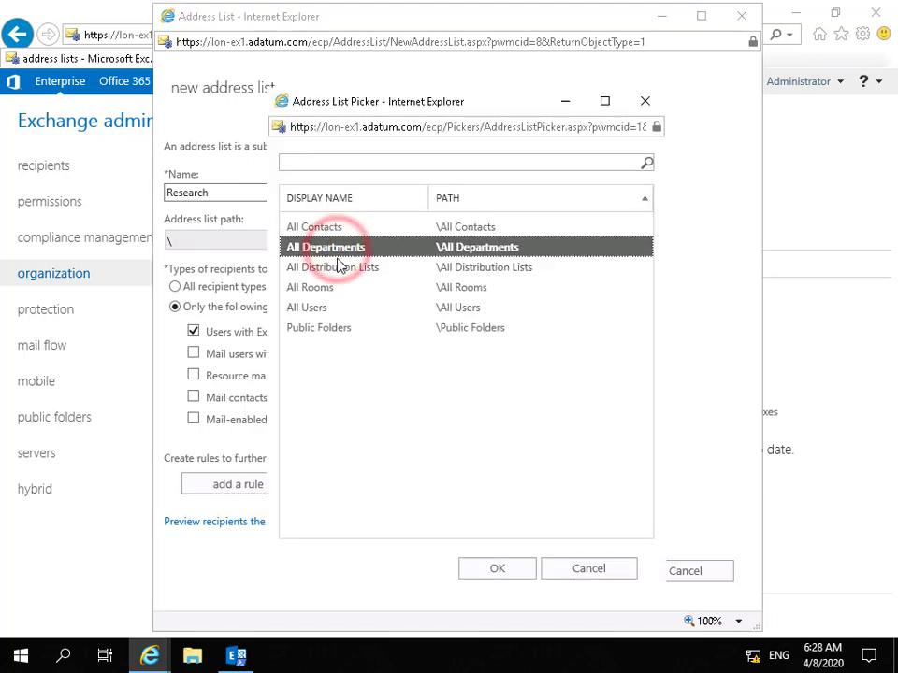
{"action": "left_click", "coordinate": [508, 569]}
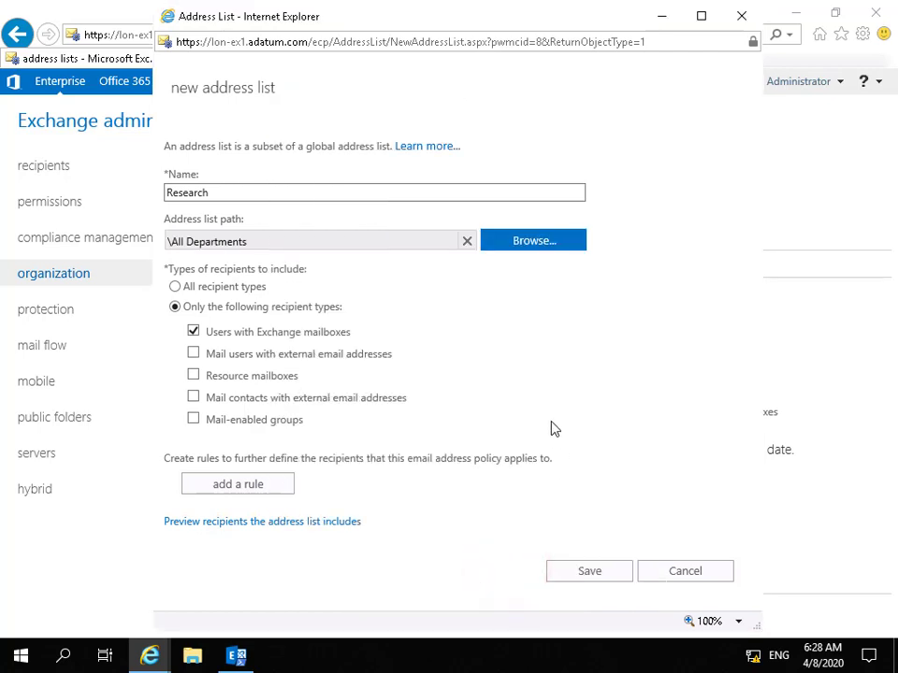
Add a rule requiring Department equal to 'Research', then preview the matching recipients.
{"action": "left_click", "coordinate": [286, 490]}
{"action": "left_click", "coordinate": [305, 481]}
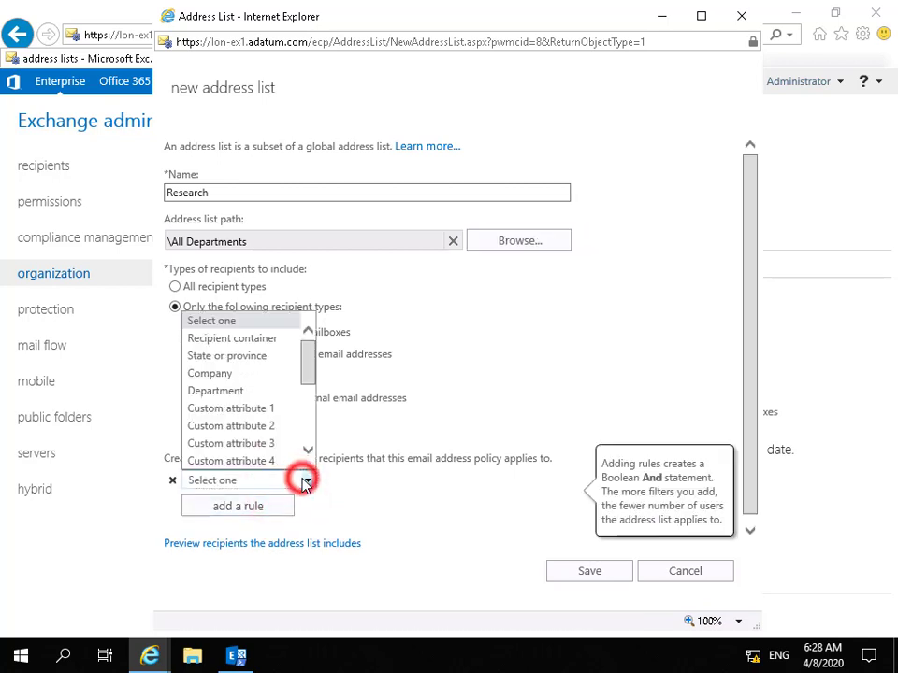
{"action": "left_click", "coordinate": [226, 391]}
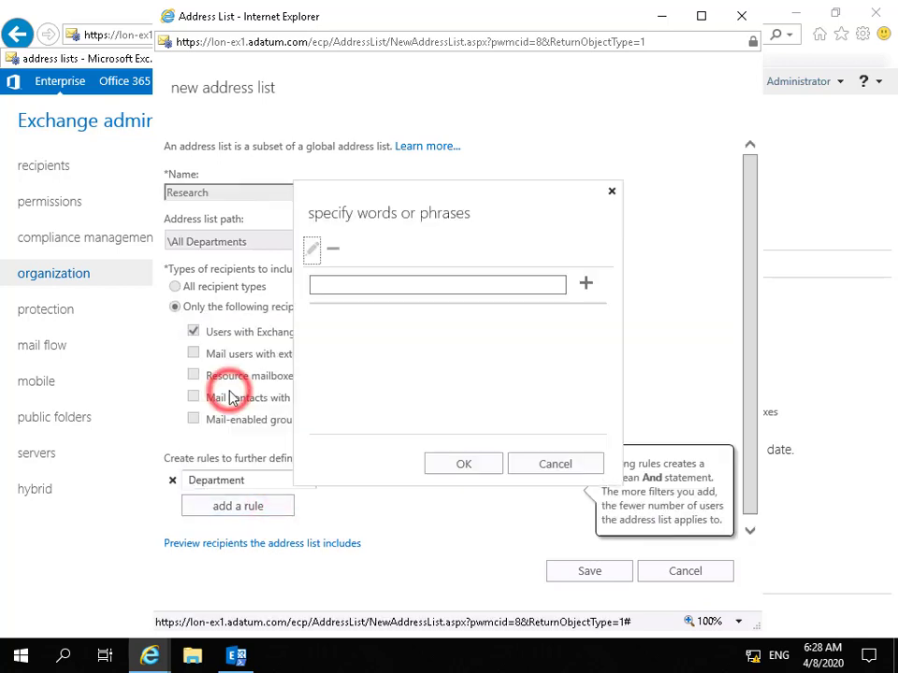
{"action": "left_click", "coordinate": [333, 292]}
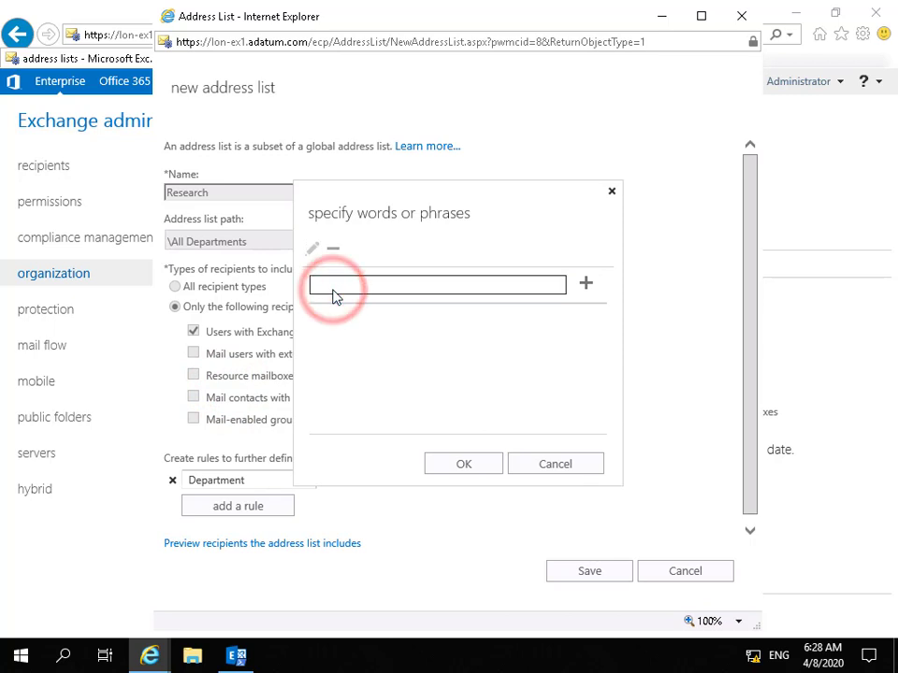
{"action": "type", "text": "Research"}
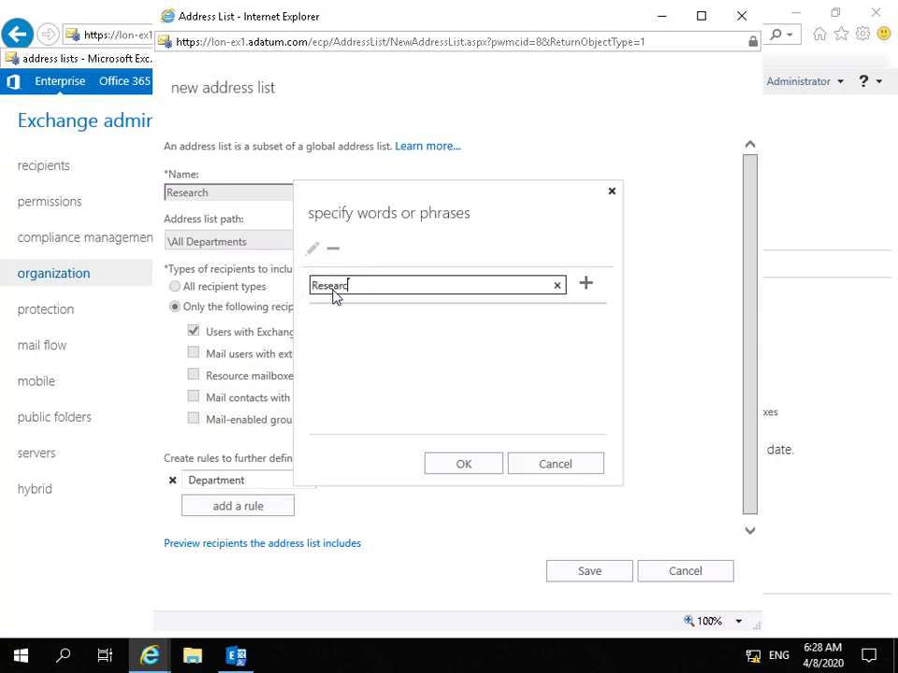
{"action": "left_click", "coordinate": [589, 283]}
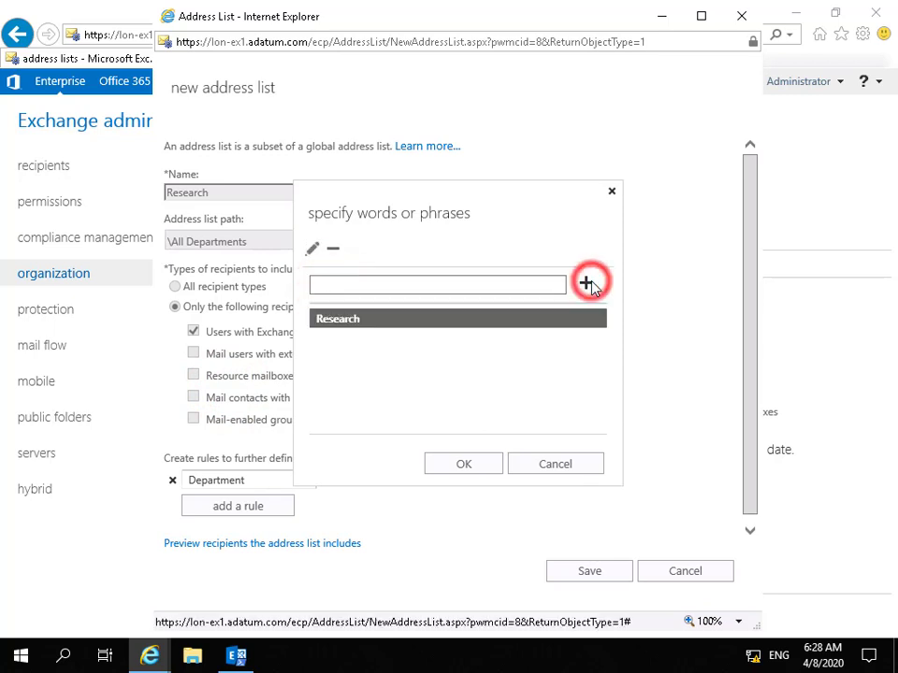
{"action": "left_click", "coordinate": [493, 466]}
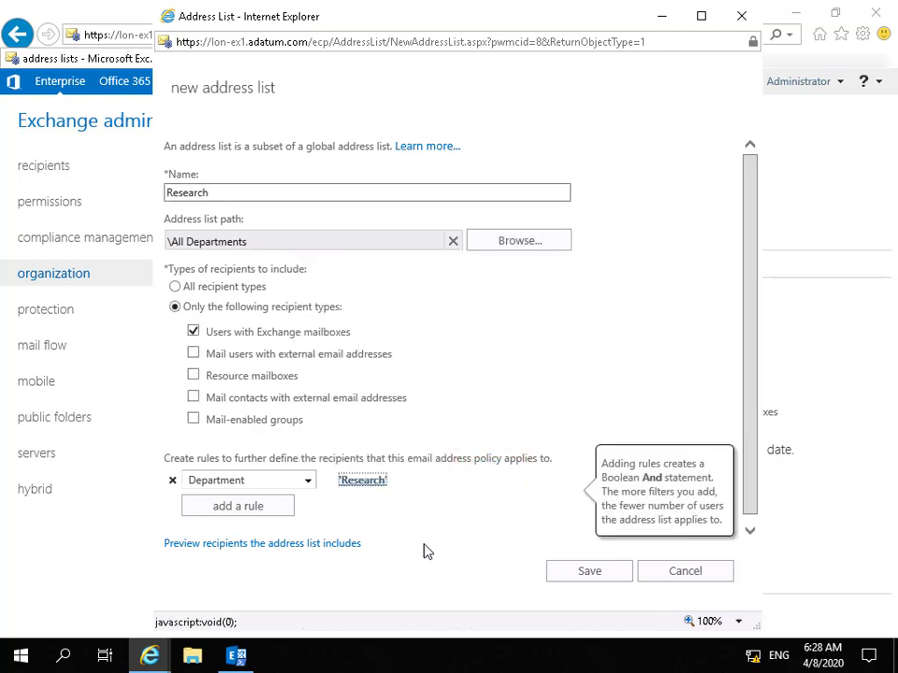
{"action": "left_click", "coordinate": [340, 545]}
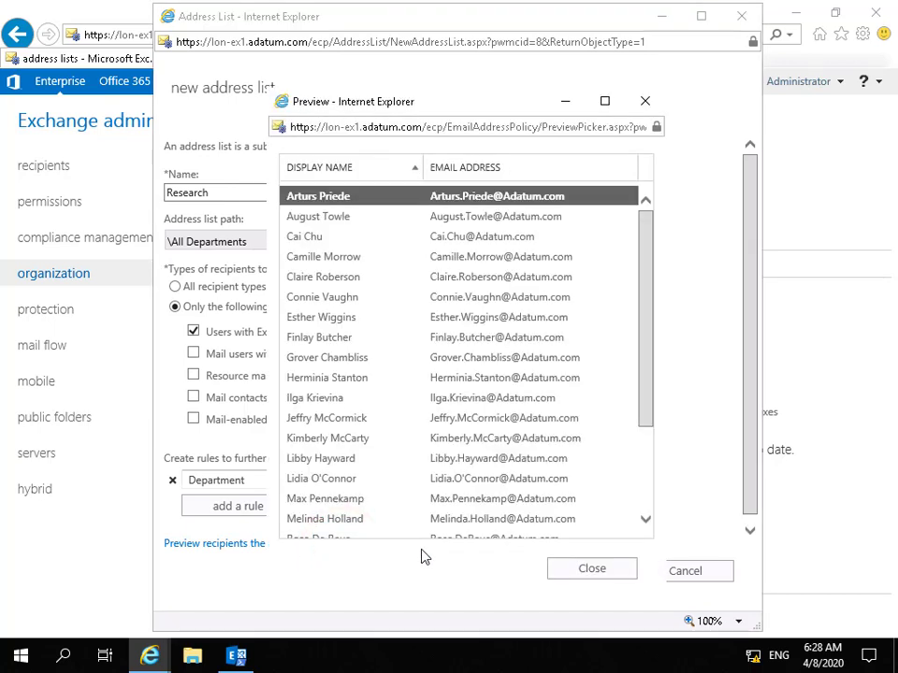
Save the Research address list and run Update on it until it is up to date.
{"action": "left_click", "coordinate": [582, 571]}
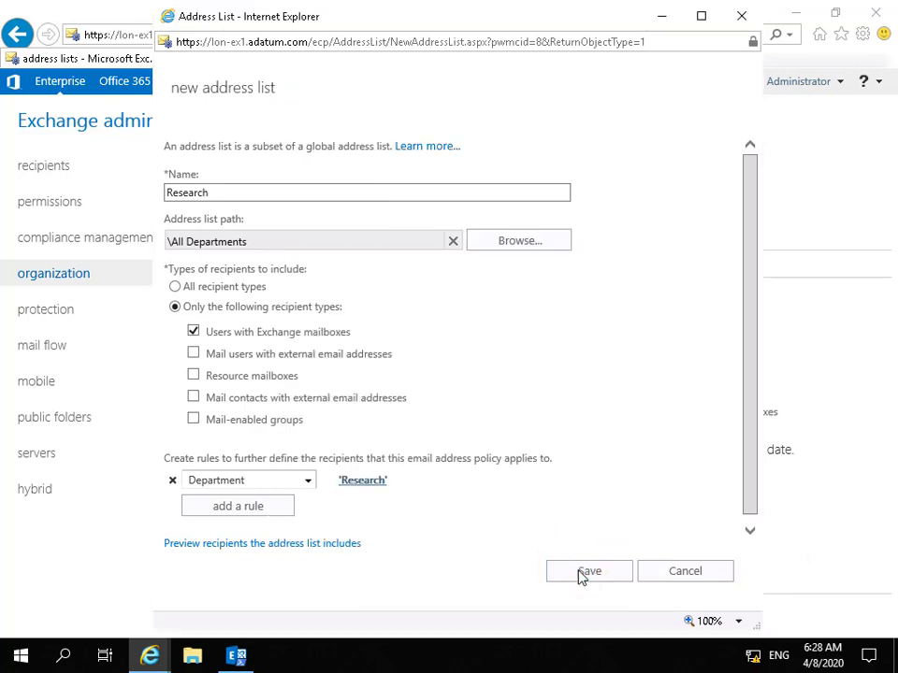
{"action": "left_click", "coordinate": [582, 573]}
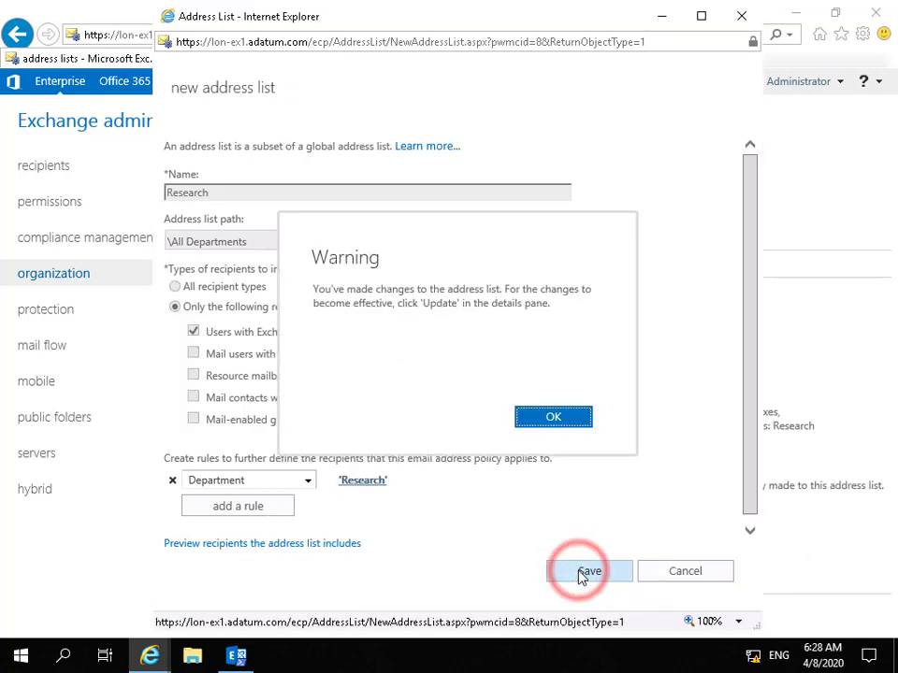
{"action": "left_click", "coordinate": [546, 414]}
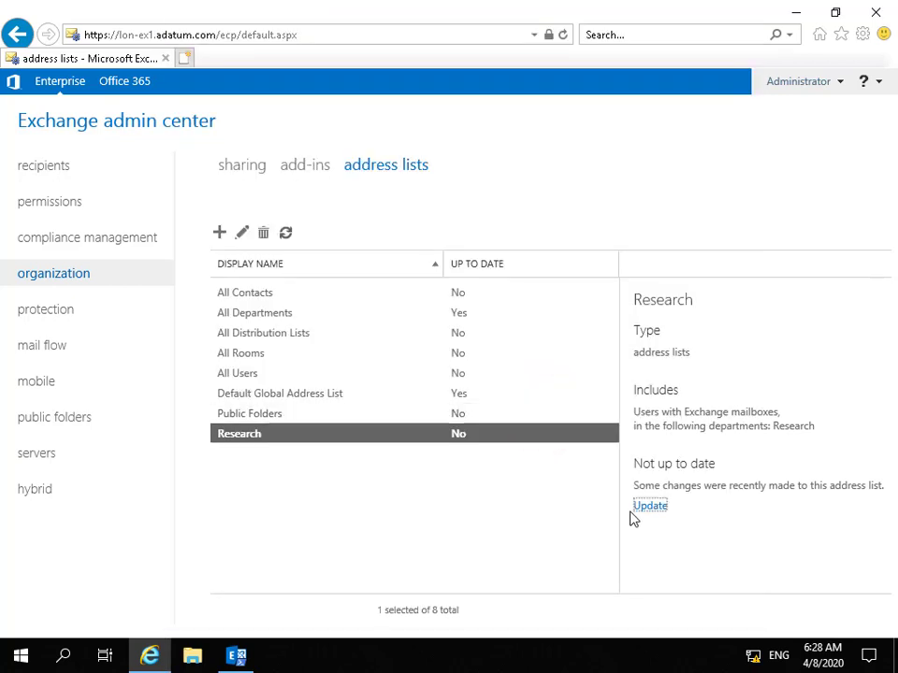
{"action": "left_click", "coordinate": [645, 508]}
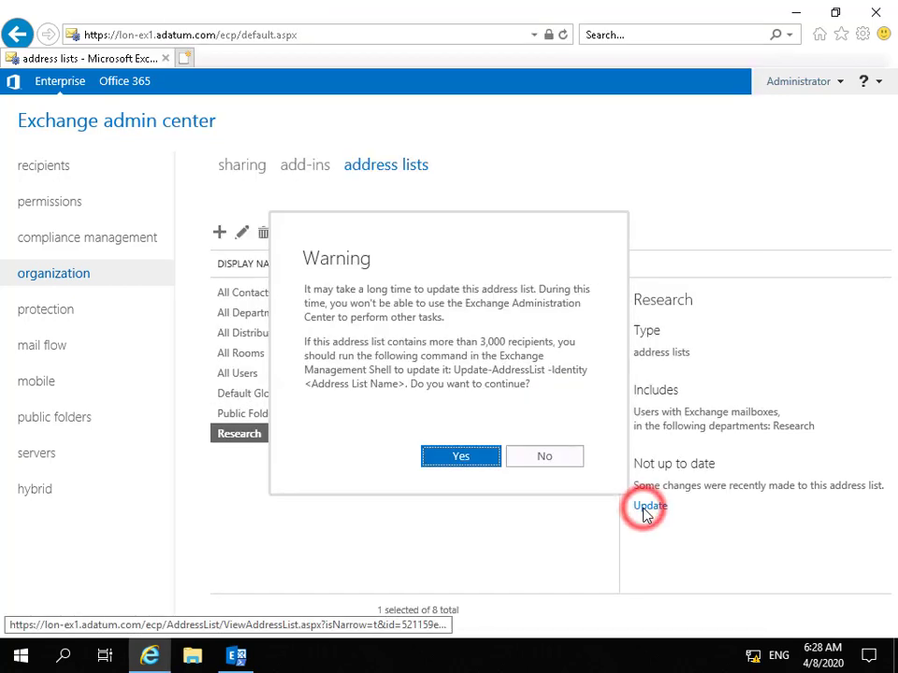
{"action": "left_click", "coordinate": [481, 460]}
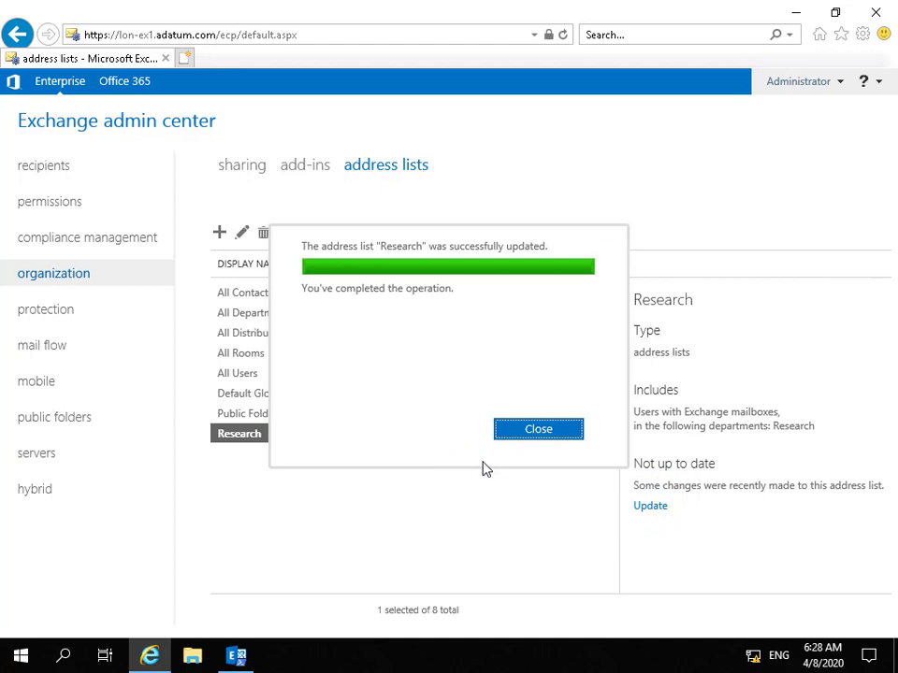
{"action": "left_click", "coordinate": [535, 432]}
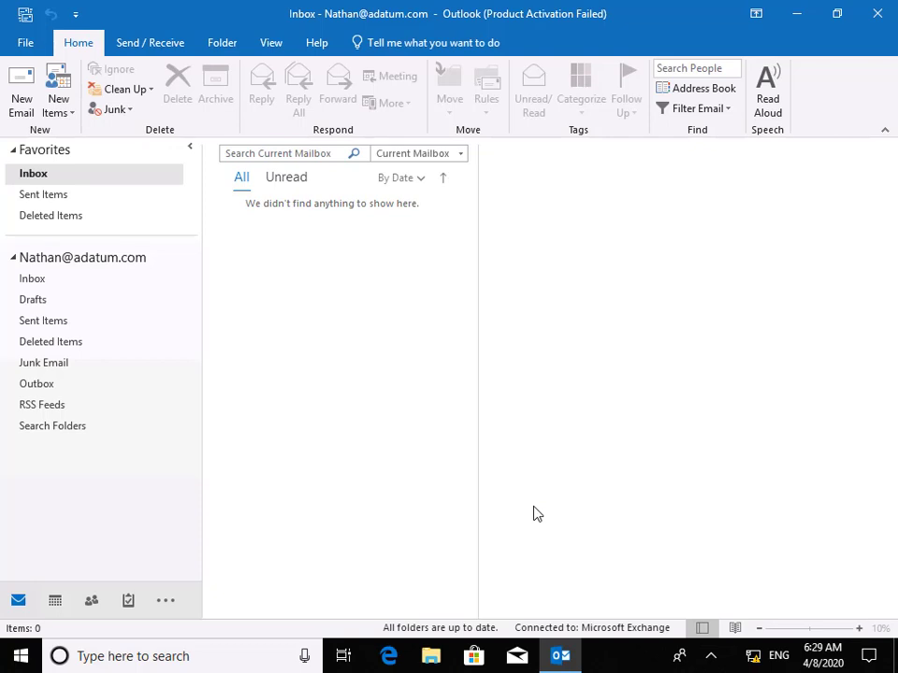
Download the offline address book from Send/Receive using \Default Global Address List.
{"action": "left_click", "coordinate": [147, 44]}
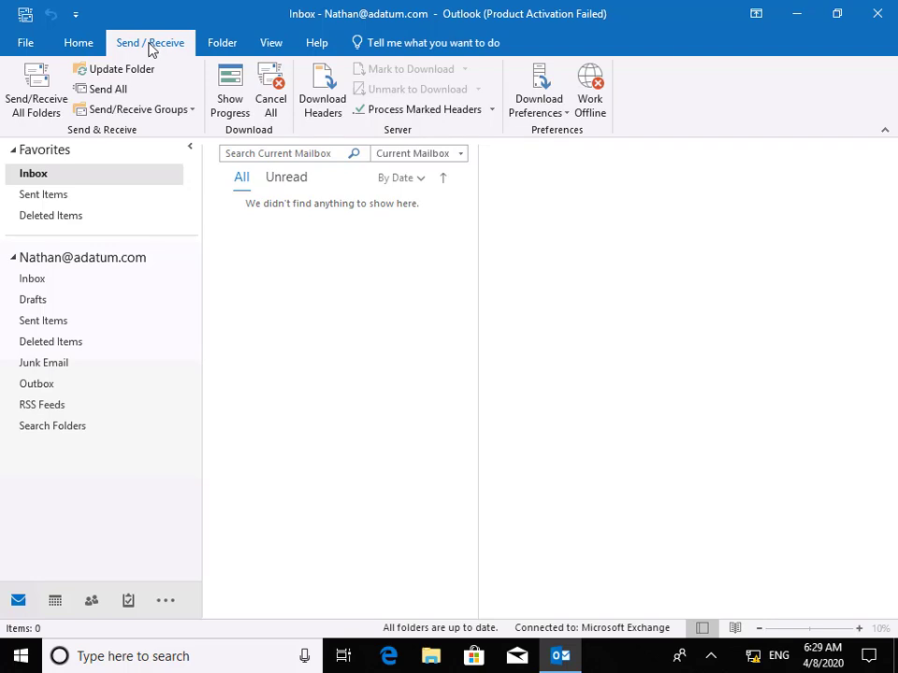
{"action": "left_click", "coordinate": [190, 111]}
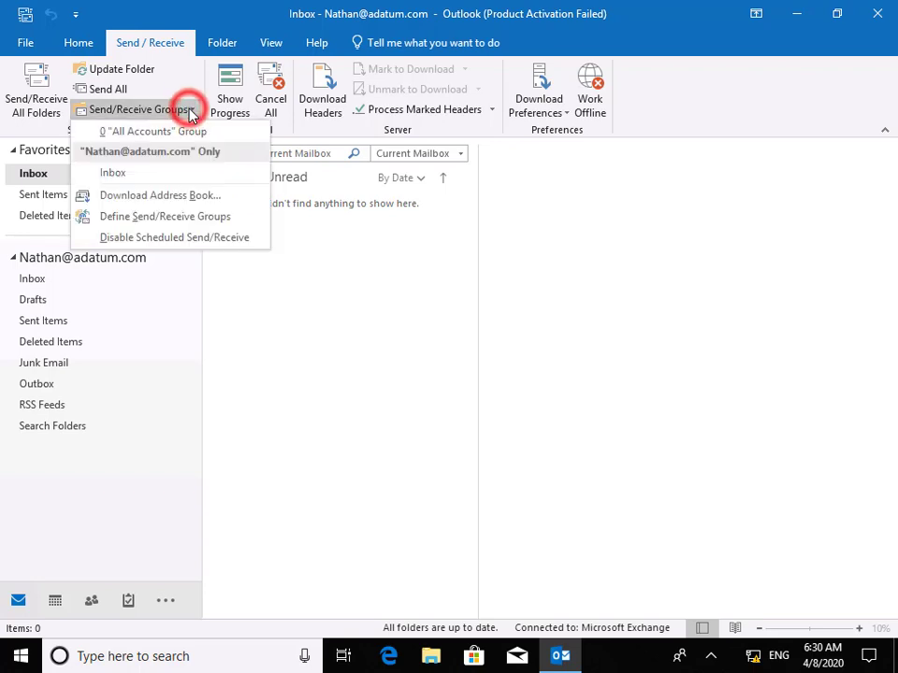
{"action": "left_click", "coordinate": [190, 197]}
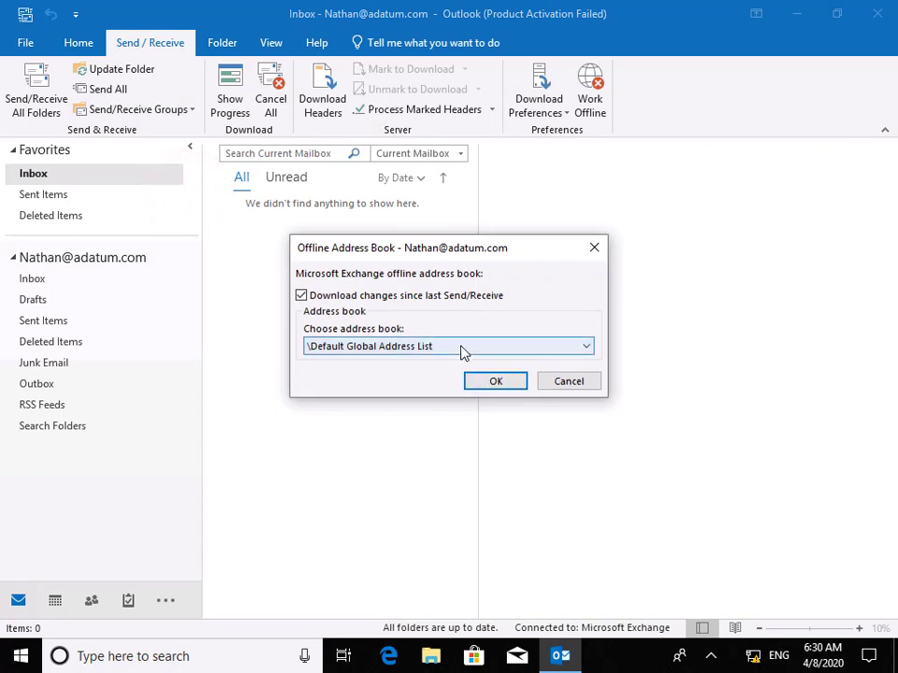
{"action": "left_click", "coordinate": [461, 347]}
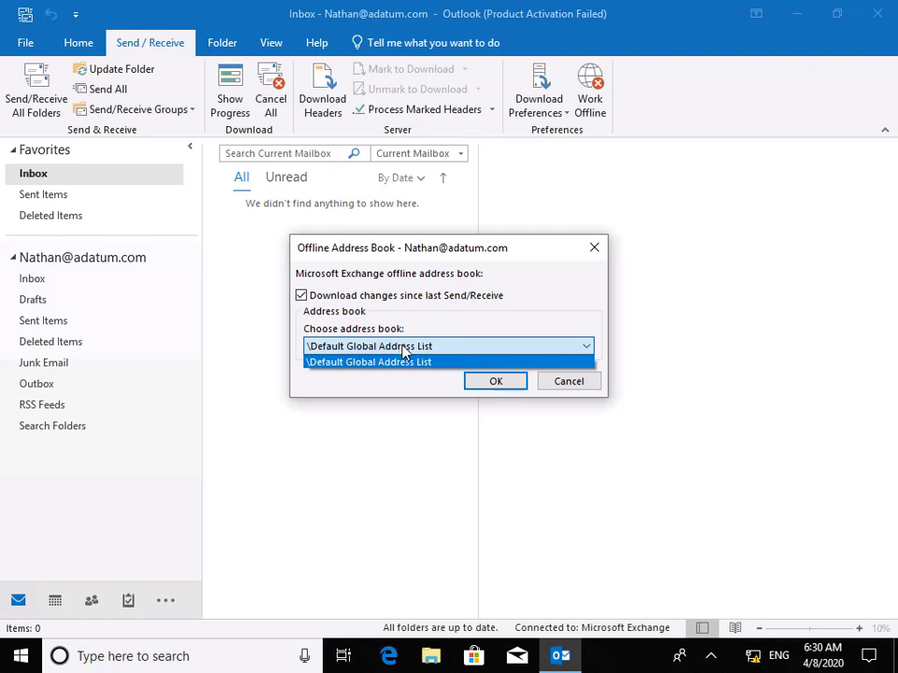
{"action": "left_click", "coordinate": [486, 383]}
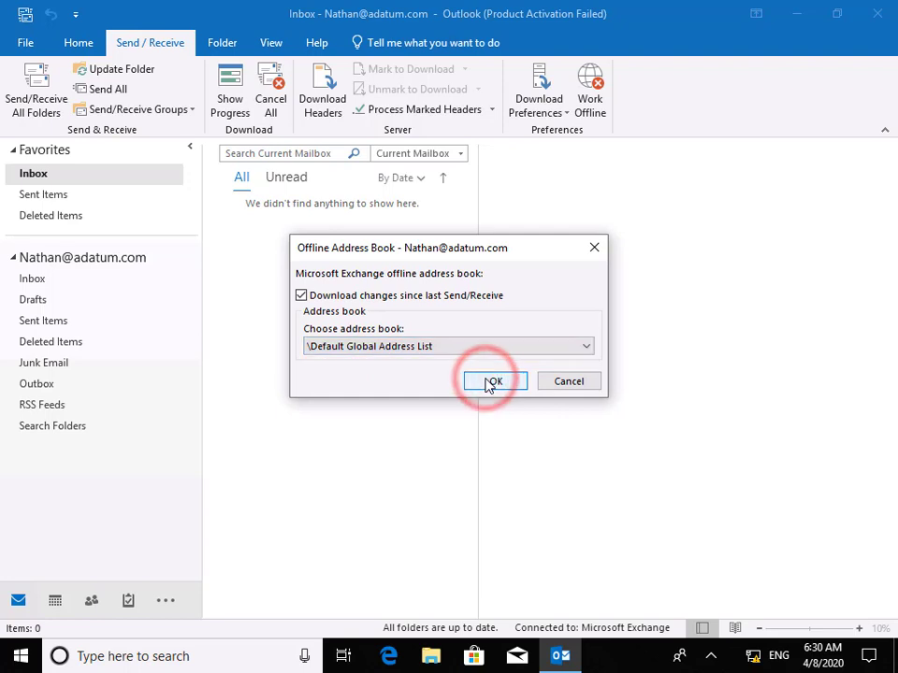
{"action": "left_click", "coordinate": [487, 384]}
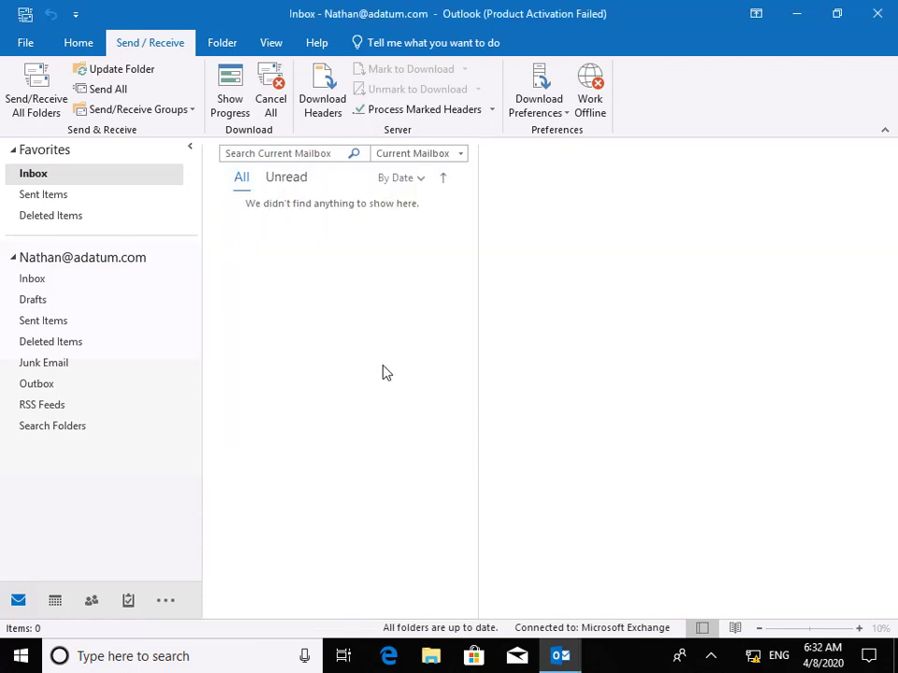
Open the Address Book and display the Research list under All Departments.
{"action": "left_click", "coordinate": [79, 47]}
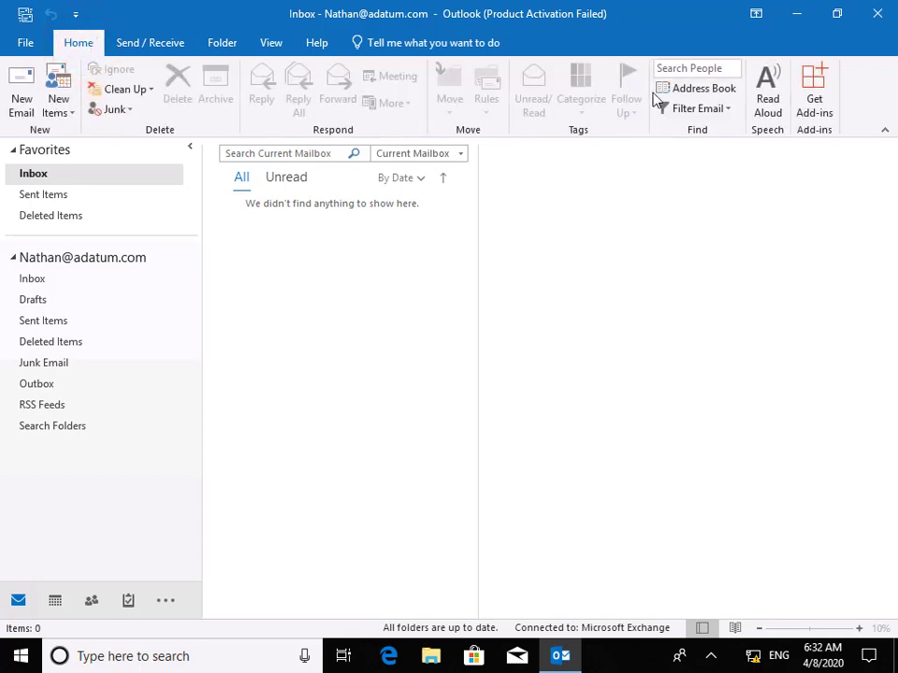
{"action": "left_click", "coordinate": [680, 90]}
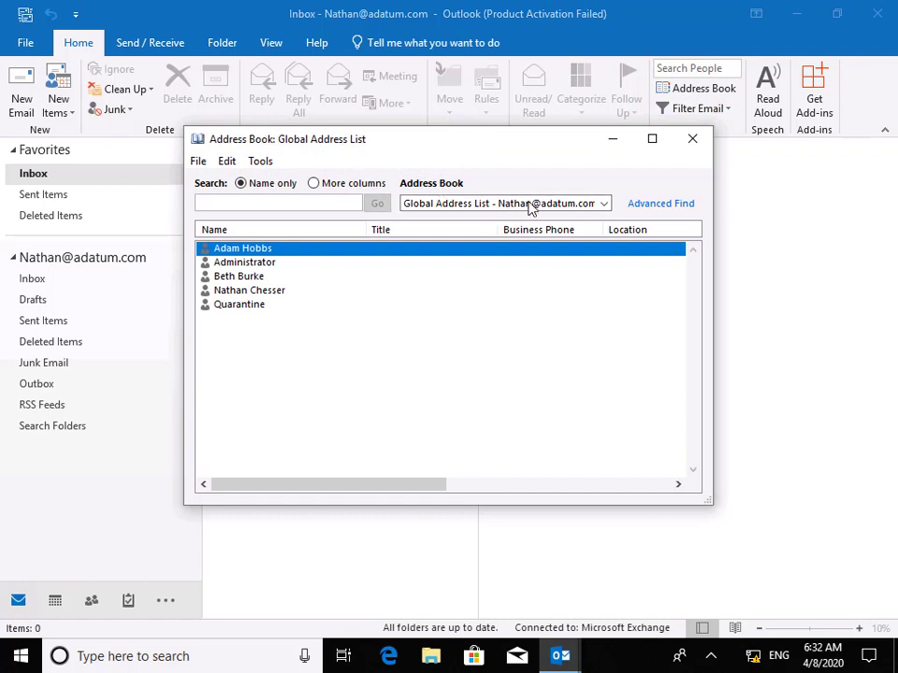
{"action": "left_click", "coordinate": [603, 204]}
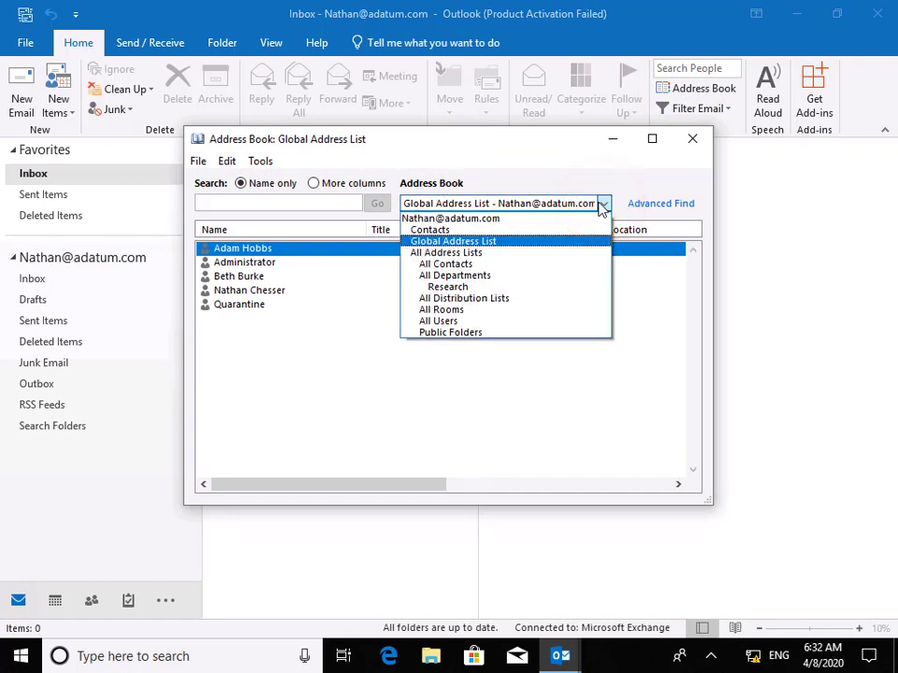
{"action": "left_click", "coordinate": [455, 286]}
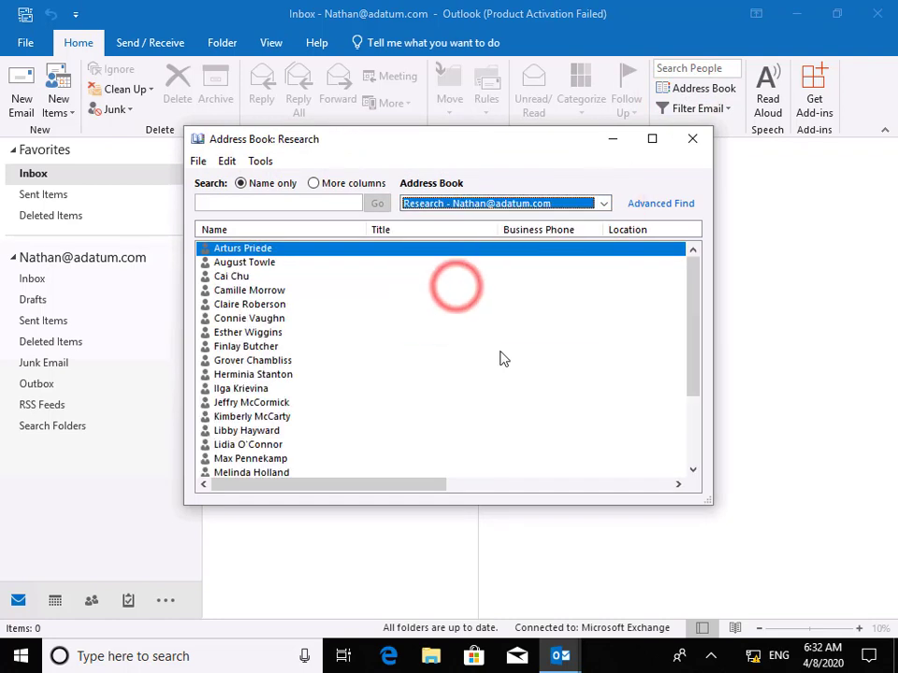